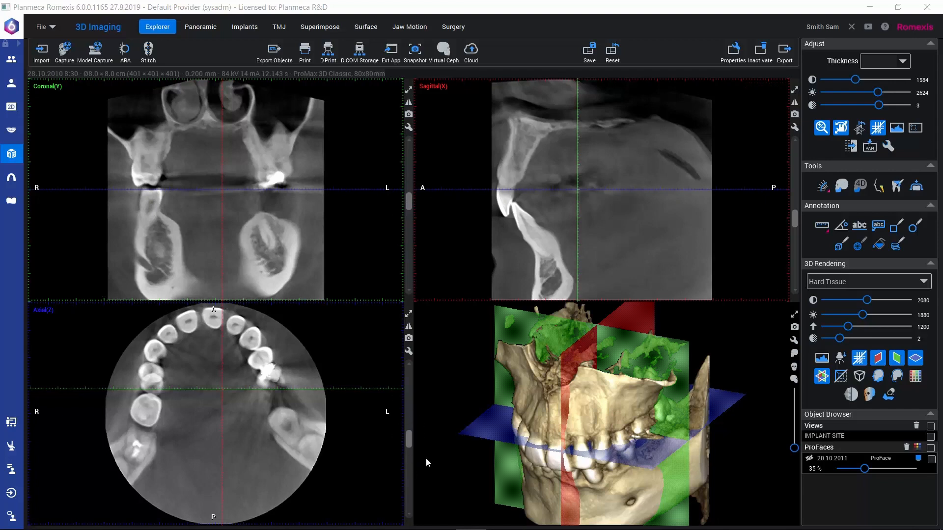
Step: Move gradually through the coronal slices in the coronal view to examine the jaw from front to back
mouse_move(409, 204)
left_mouse_down()
mouse_move(407, 162)
mouse_move(404, 234)
mouse_move(407, 168)
mouse_move(406, 209)
left_mouse_up()
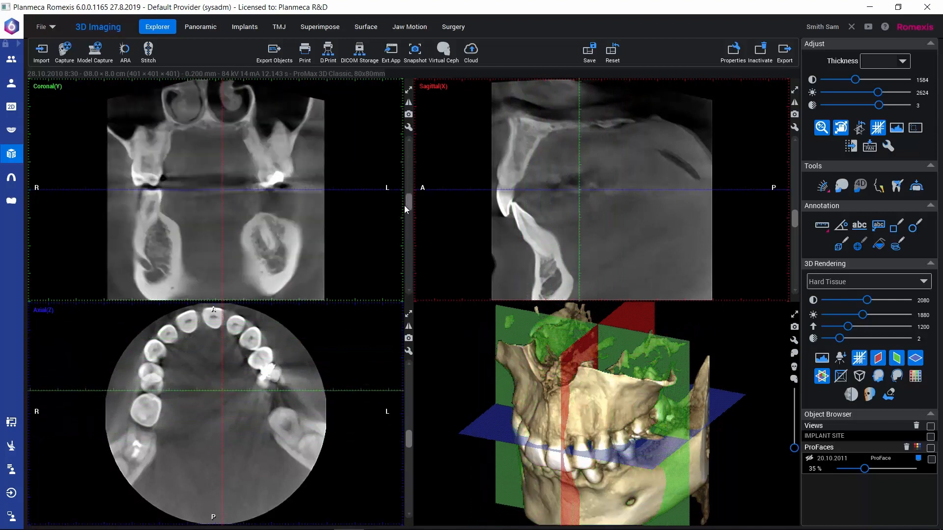
left_click(407, 291)
left_click(407, 291)
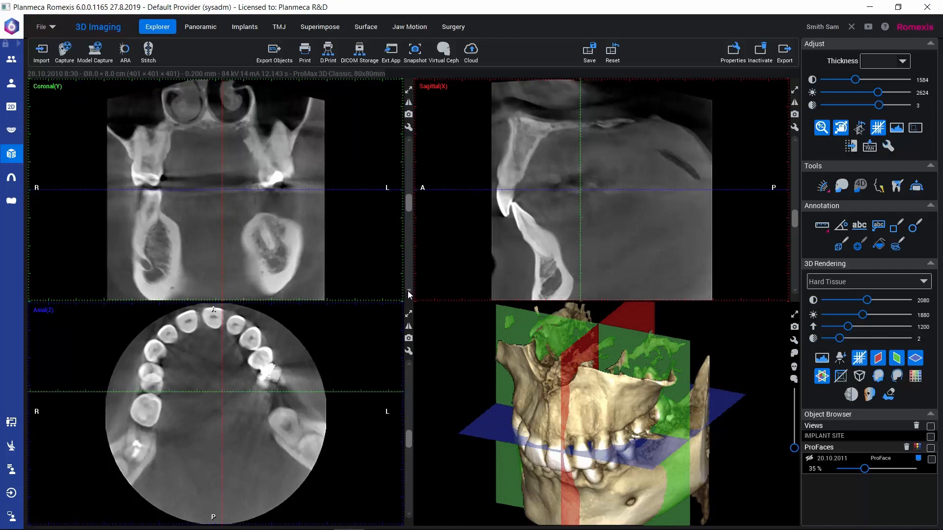
left_click(407, 290)
left_click(407, 292)
left_click(408, 291)
left_click(408, 291)
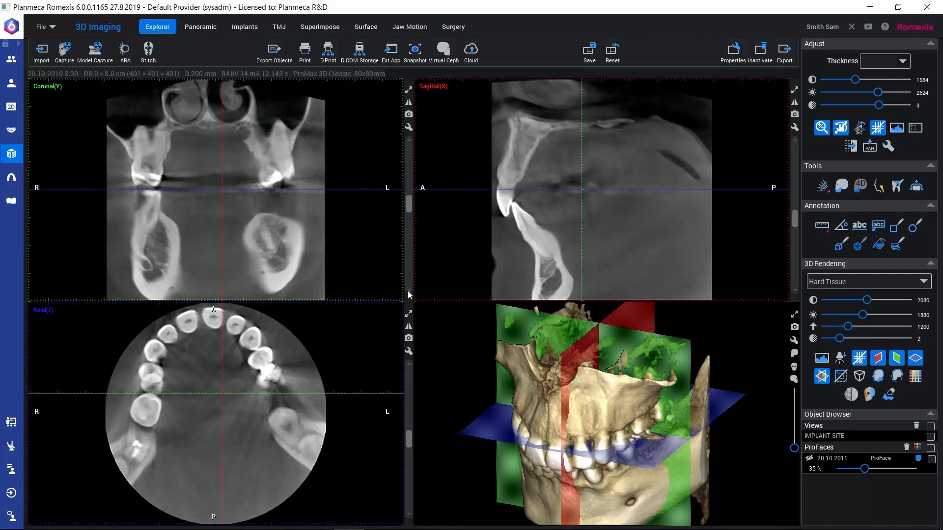
left_click(408, 290)
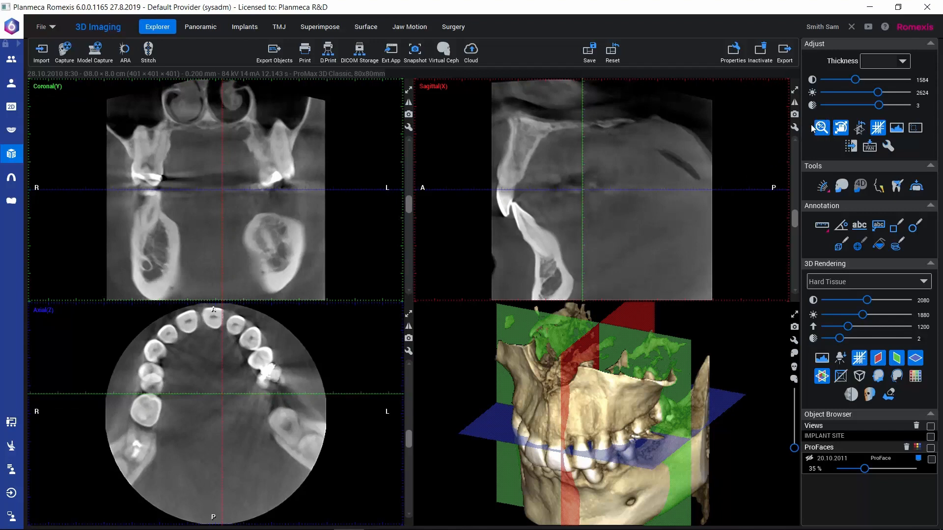
Step: Zoom the slice views in and out to show the jaw slightly enlarged
scroll(609, 204, "up", 2)
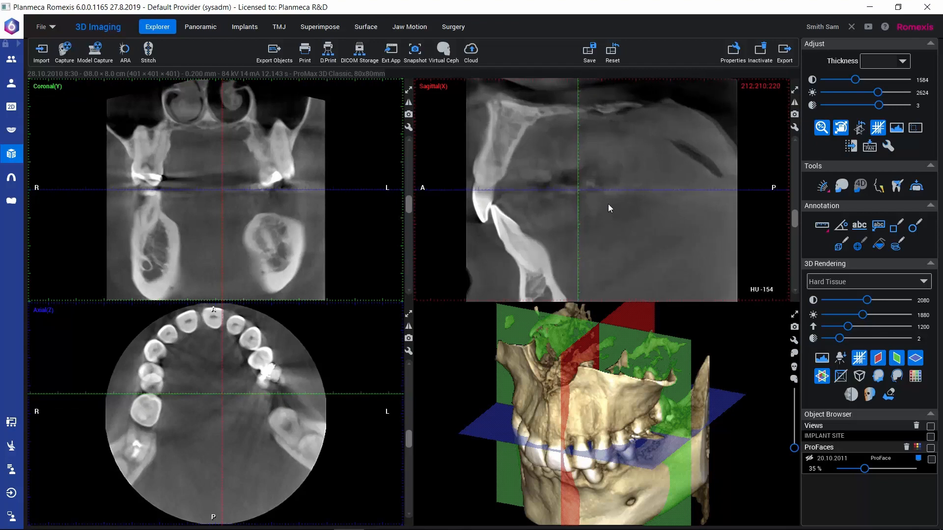
scroll(157, 198, "down", 3)
scroll(163, 200, "up", 2)
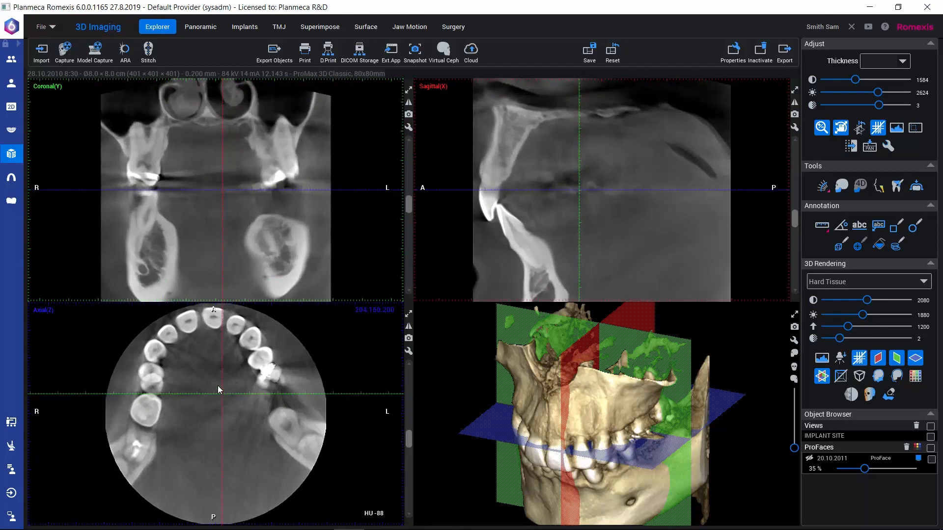
scroll(217, 385, "down", 2)
scroll(214, 383, "up", 3)
scroll(214, 383, "down", 1)
scroll(215, 384, "down", 1)
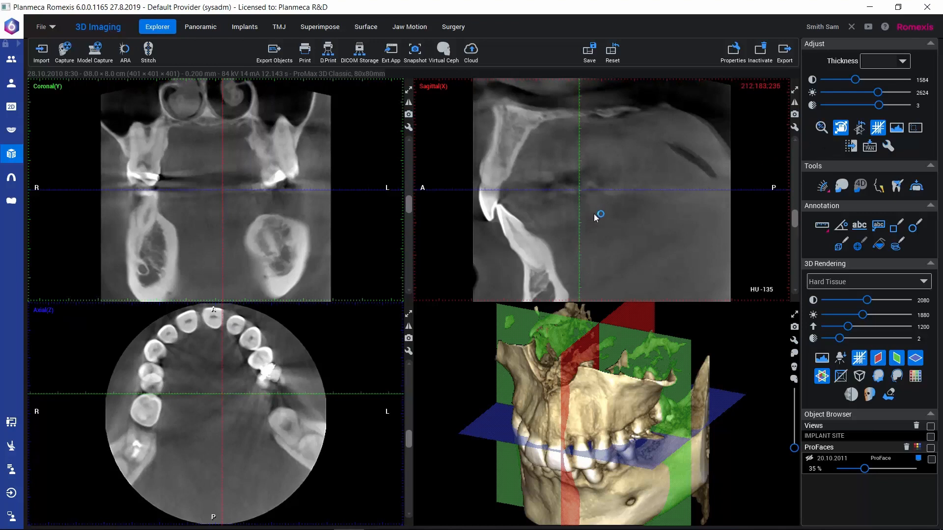
Step: Turn off scroll zooming and page through the sagittal, coronal and axial slices
scroll(596, 216, "up", 1)
scroll(594, 217, "down", 3)
scroll(258, 208, "up", 5)
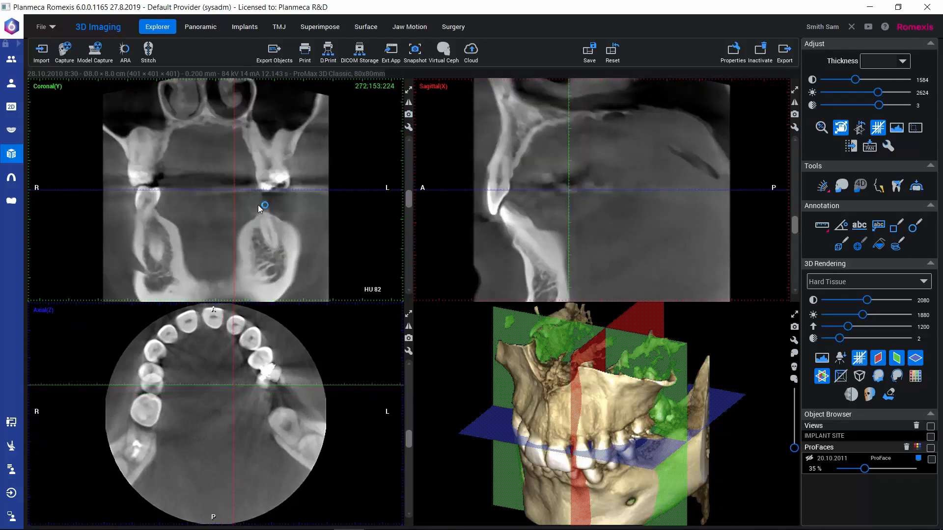
scroll(255, 208, "up", 2)
scroll(230, 351, "up", 6)
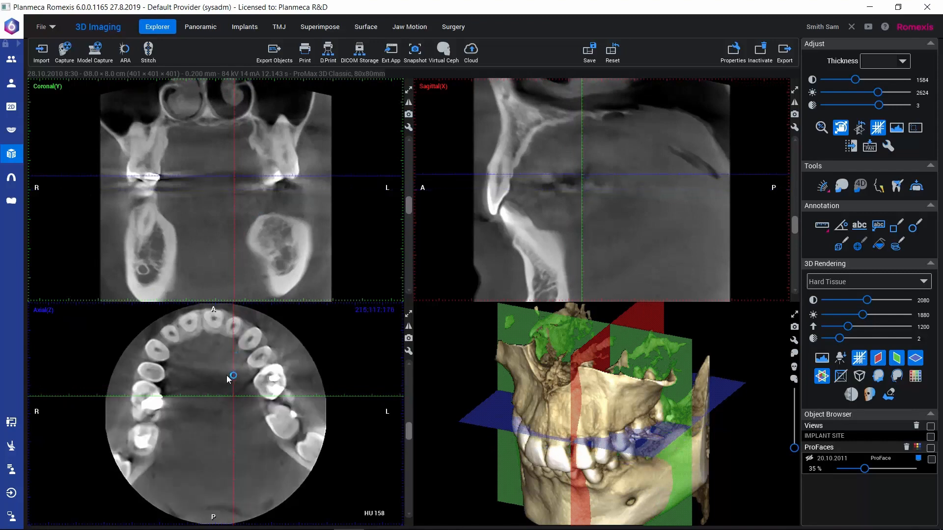
scroll(235, 384, "down", 5)
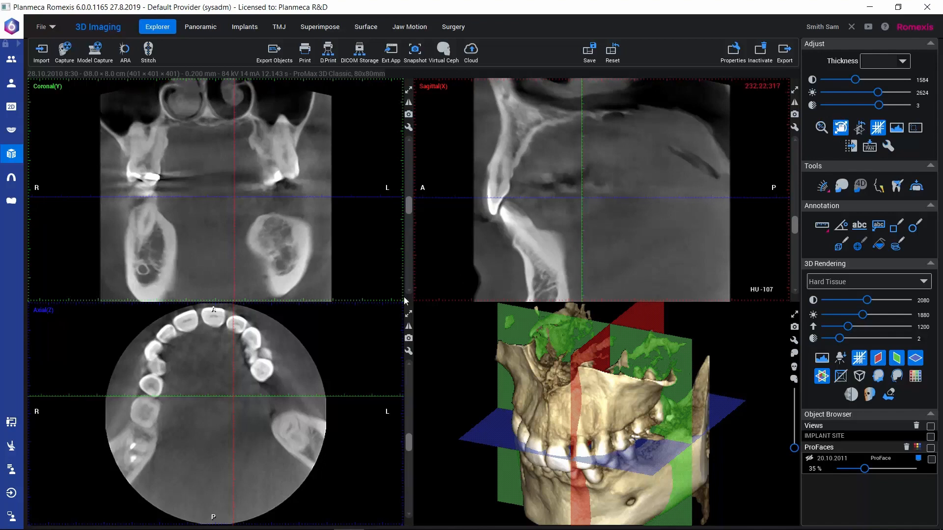
Step: Reposition the volume in the axial and coronal views so the gap in the left lower jaw lies at the crosshair
left_click_drag(253, 377, 218, 378)
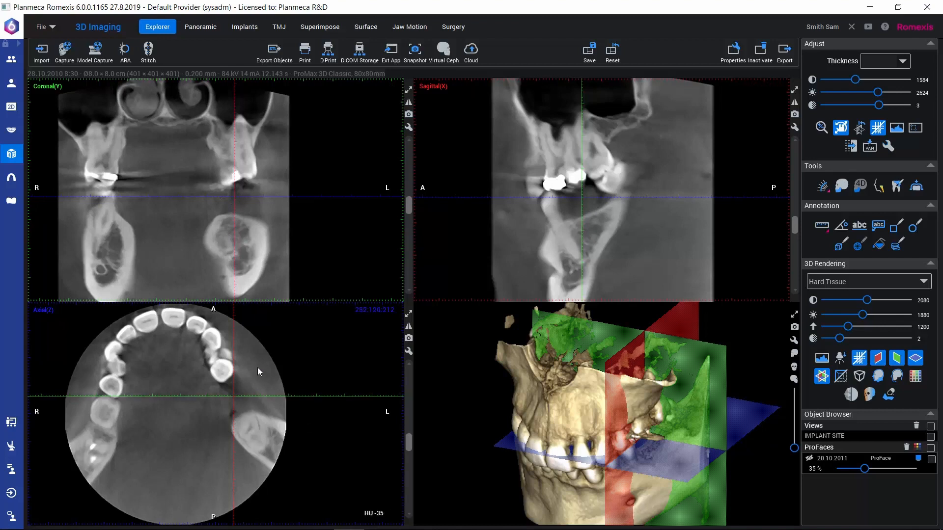
left_click_drag(257, 368, 260, 365)
left_click_drag(255, 264, 245, 289)
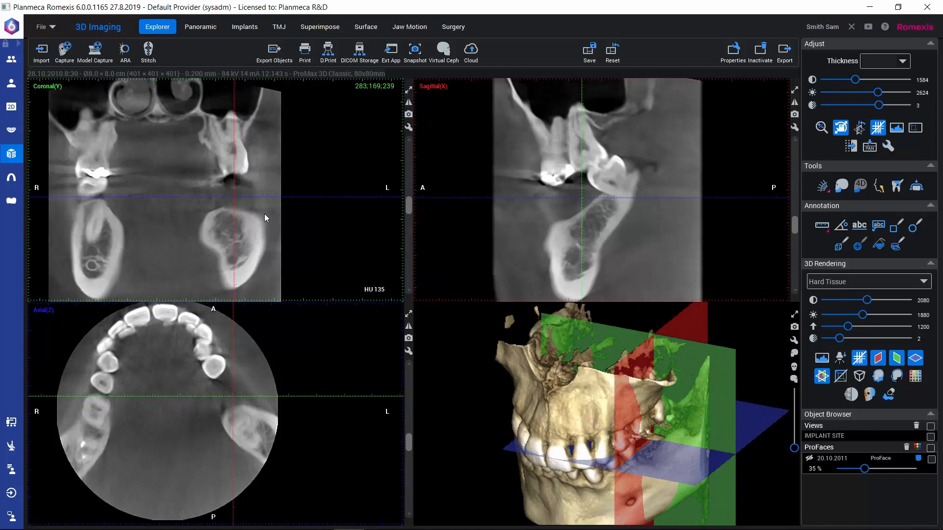
left_click_drag(264, 217, 269, 241)
Step: Rotate the volume in the axial, sagittal and coronal views to align the left lower jaw with the slice planes
left_click_drag(275, 421, 172, 439)
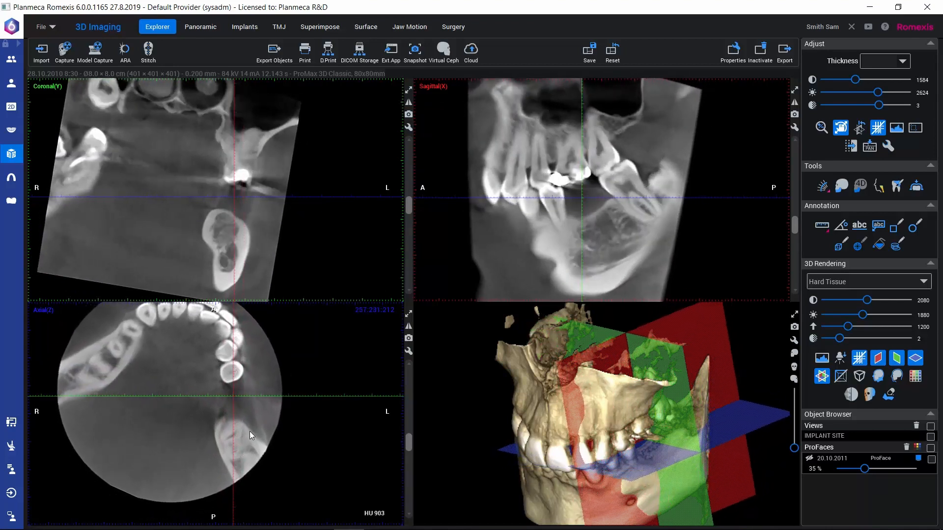
left_click_drag(639, 235, 628, 240)
left_click_drag(532, 250, 533, 252)
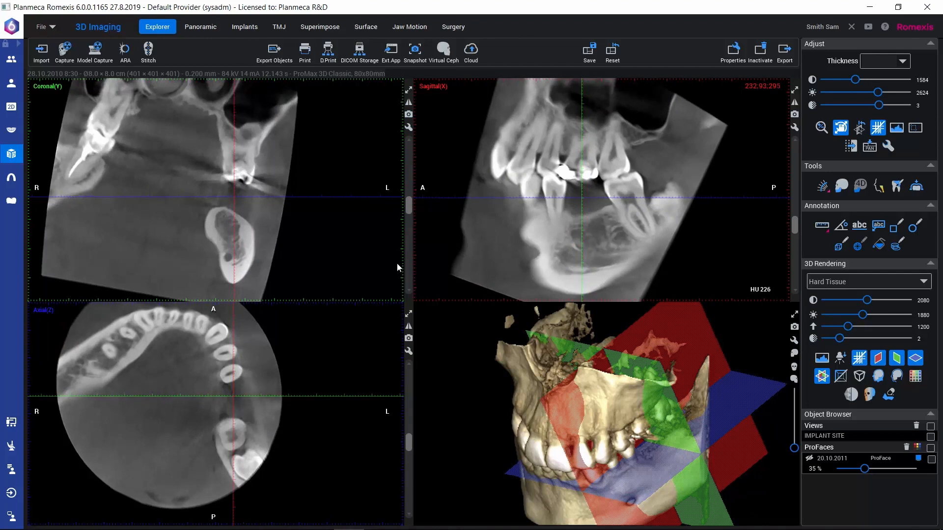
left_click_drag(251, 262, 252, 259)
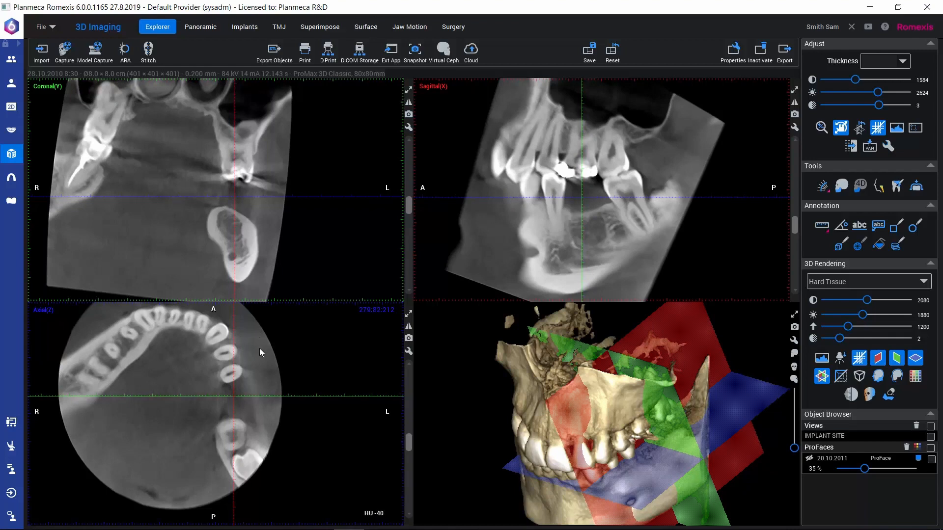
mouse_move(260, 349)
left_mouse_down()
mouse_move(259, 391)
mouse_move(278, 370)
mouse_move(268, 341)
mouse_move(227, 334)
mouse_move(169, 404)
mouse_move(163, 373)
mouse_move(183, 347)
mouse_move(216, 343)
mouse_move(261, 359)
left_mouse_up()
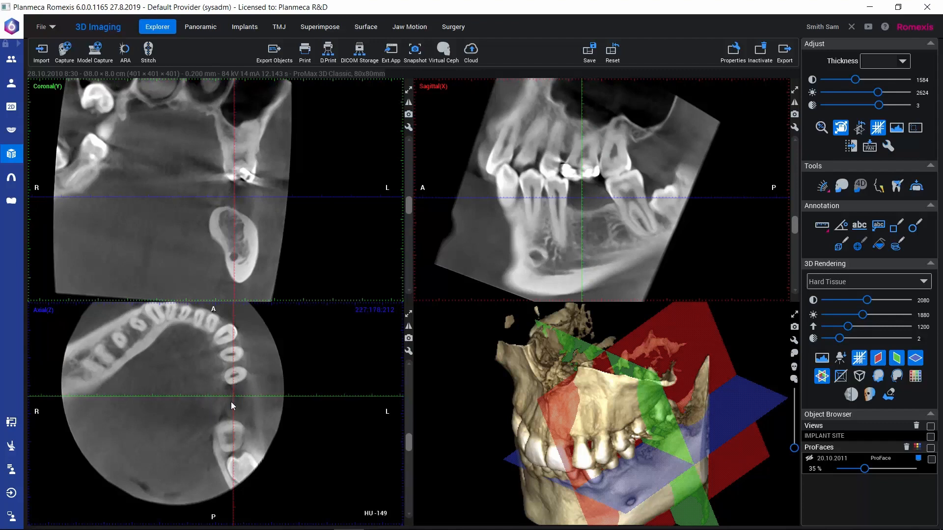
Step: Enable "Rotate volume around cross" in the Explorer default settings and rotate the volume around the crosshair in the axial view
left_click(891, 147)
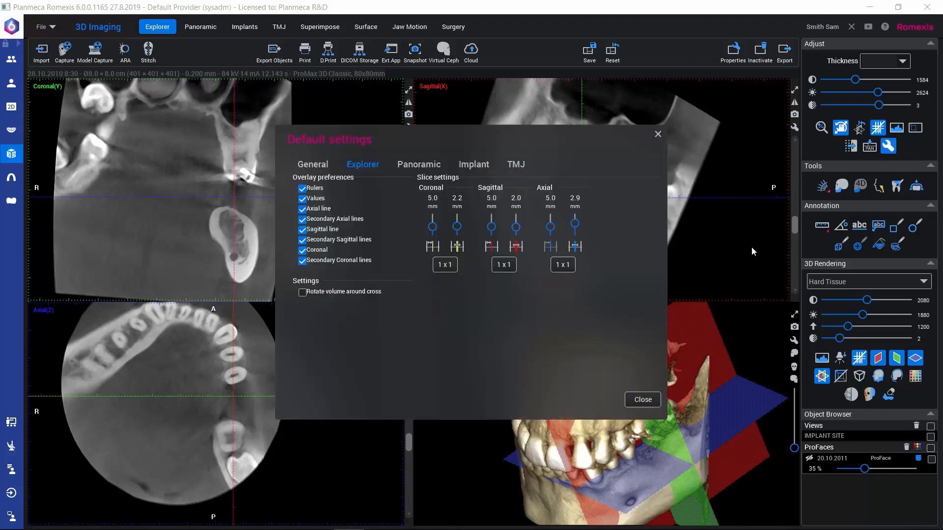
left_click(303, 292)
left_click(642, 400)
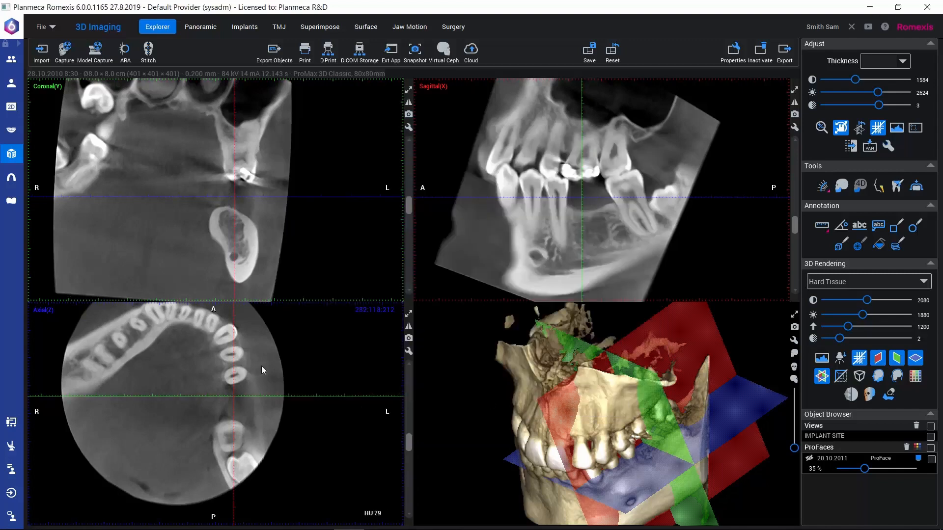
left_click_drag(261, 368, 235, 393)
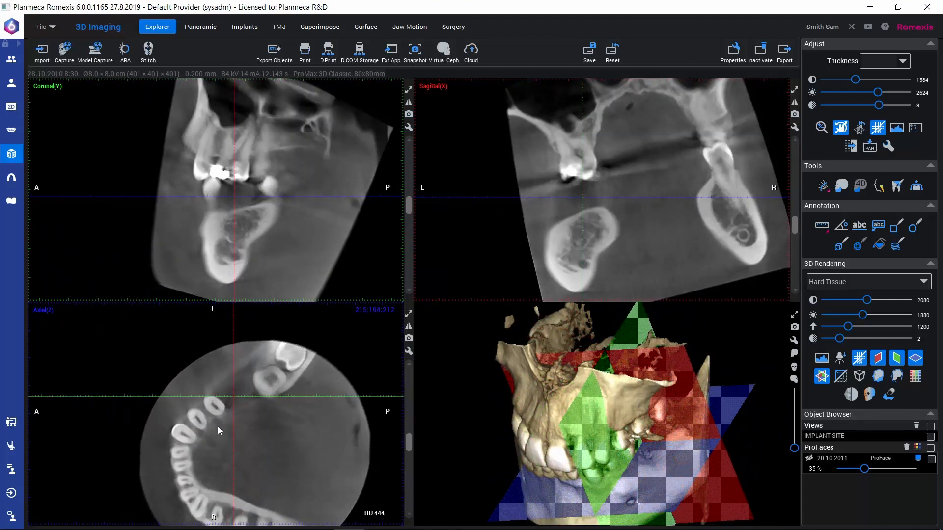
left_click_drag(182, 431, 176, 338)
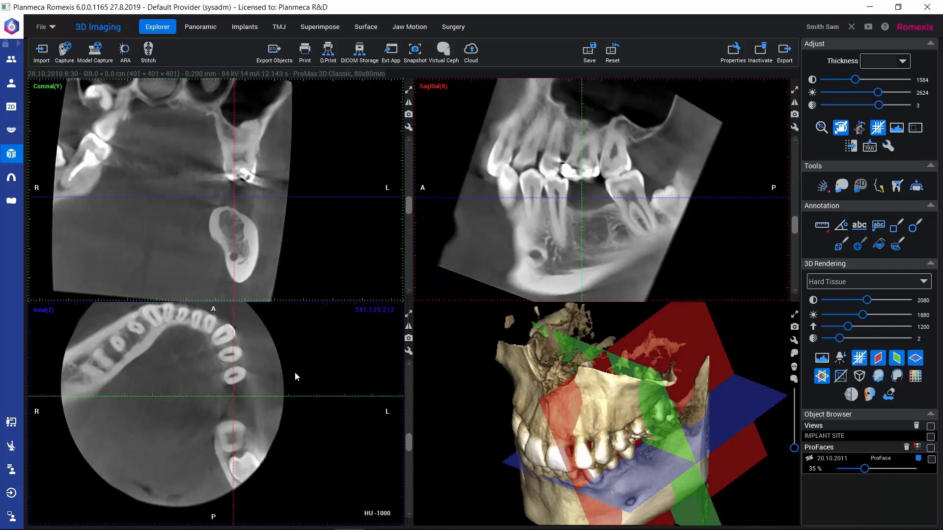
Step: Turn off volume repositioning and place the crosshair on the left lower canine in the axial view
left_click(848, 127)
left_click_drag(226, 393, 230, 357)
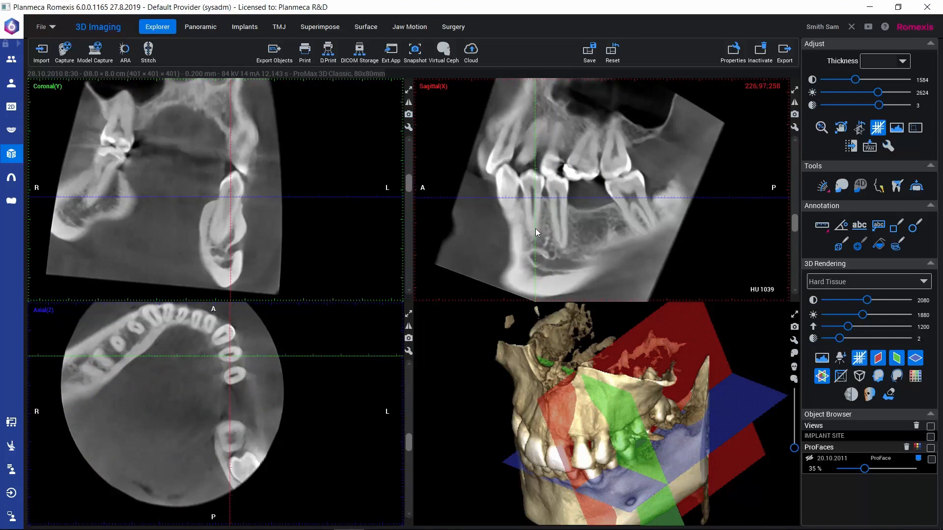
left_click(210, 324)
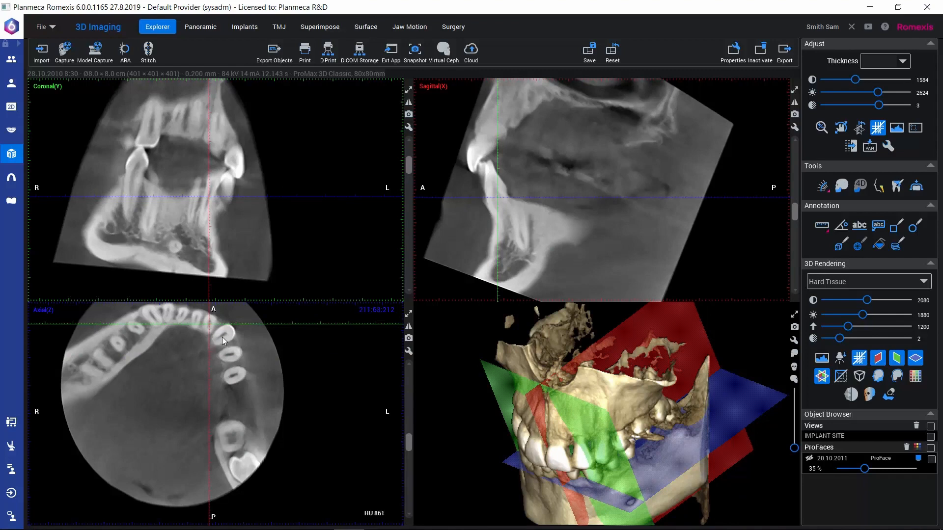
left_click(224, 337)
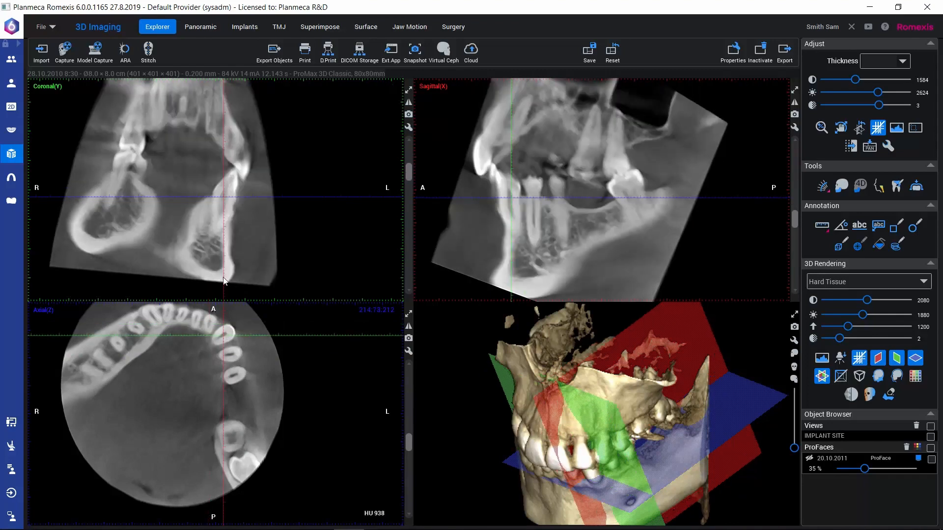
Step: Rotate the slice planes in all three views to follow the left lower canine and page through the tilted axial slices
left_click_drag(575, 241, 581, 238)
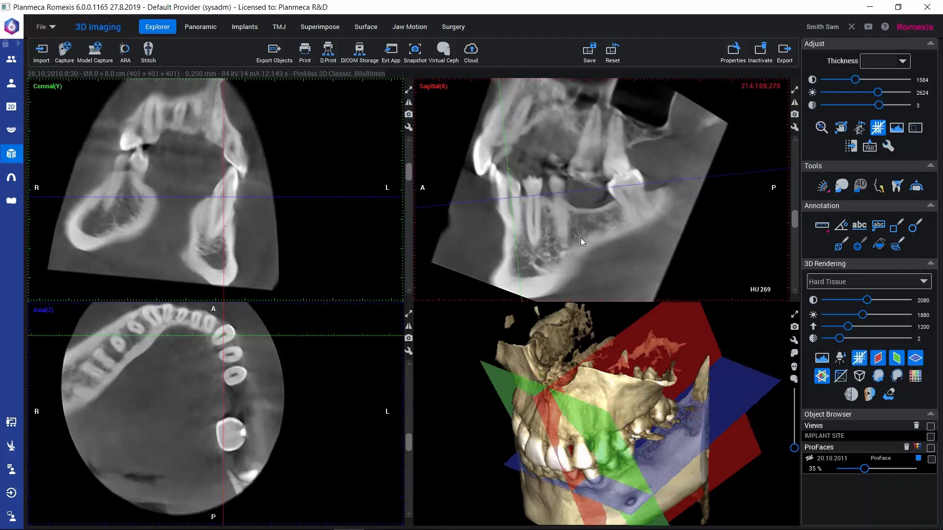
left_click_drag(280, 206, 269, 226)
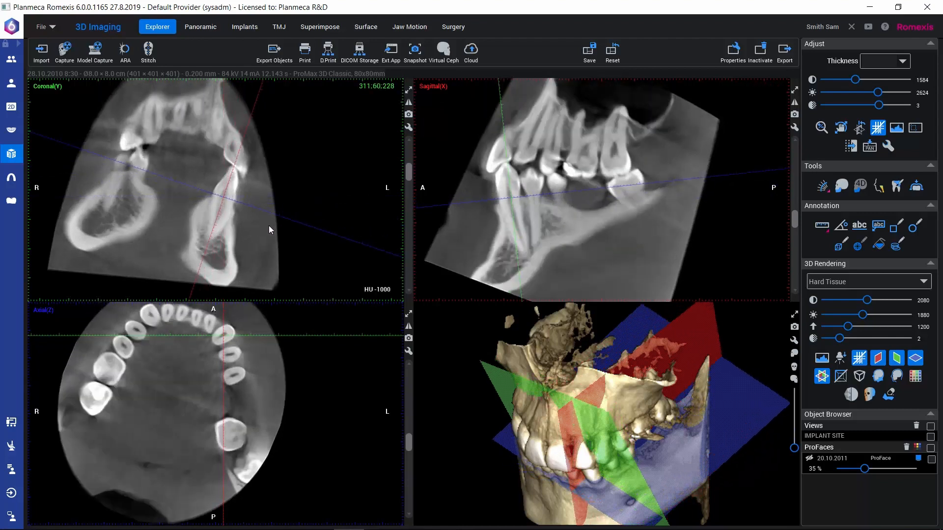
left_click_drag(252, 379, 234, 348)
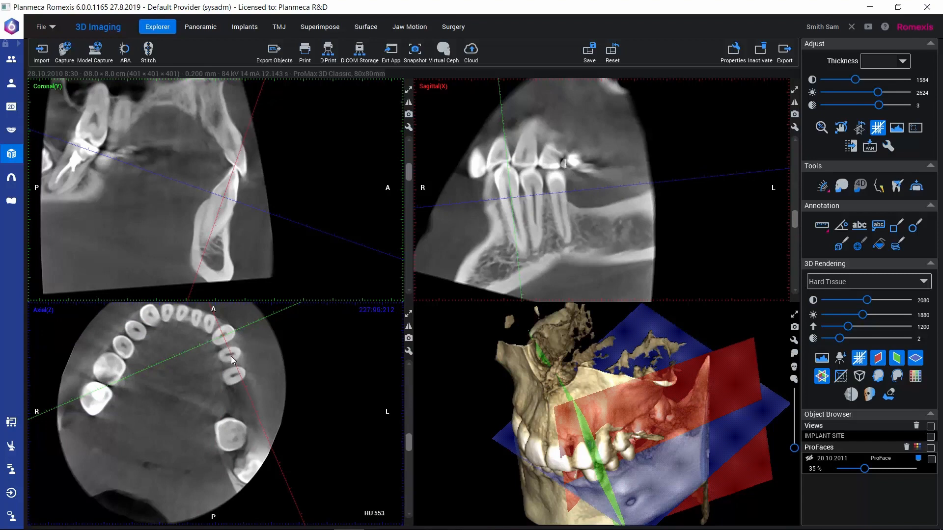
scroll(230, 356, "down", 4)
scroll(230, 355, "down", 5)
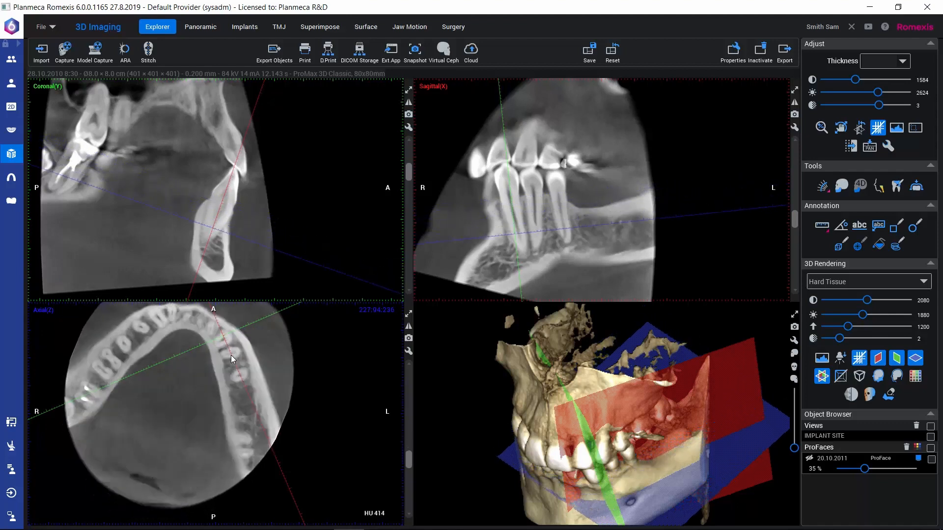
scroll(231, 355, "down", 5)
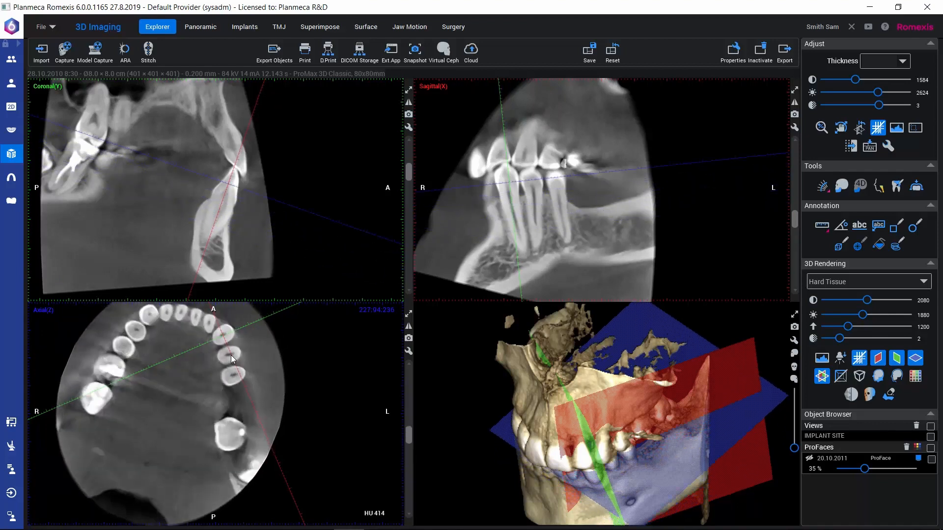
scroll(232, 360, "down", 3)
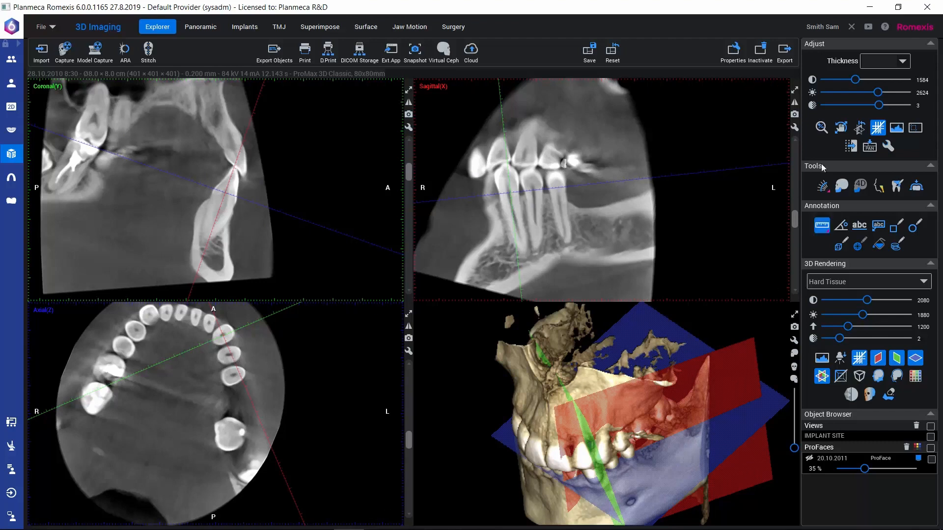
Step: Turn volume repositioning back on, move the volume out of the slice views, and reset the volume and slice planes
left_click(841, 127)
left_click_drag(587, 228, 324, 221)
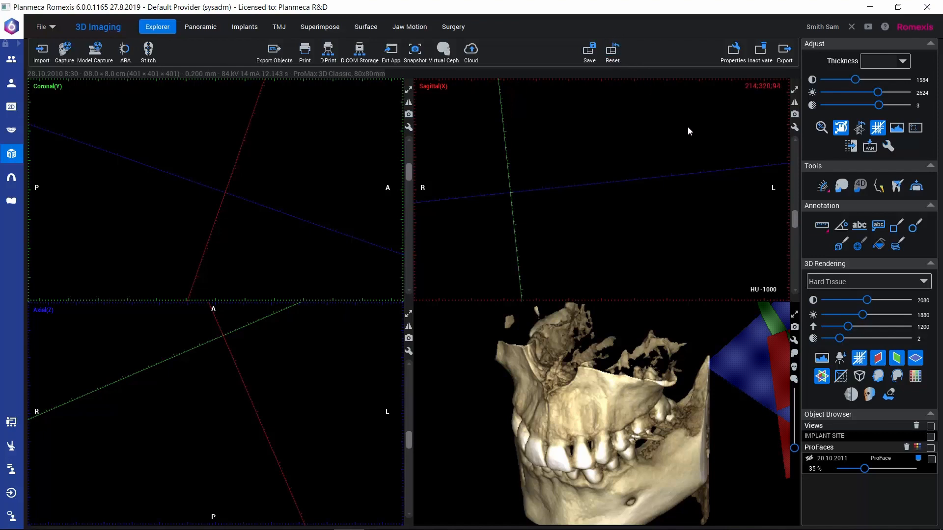
left_click(860, 129)
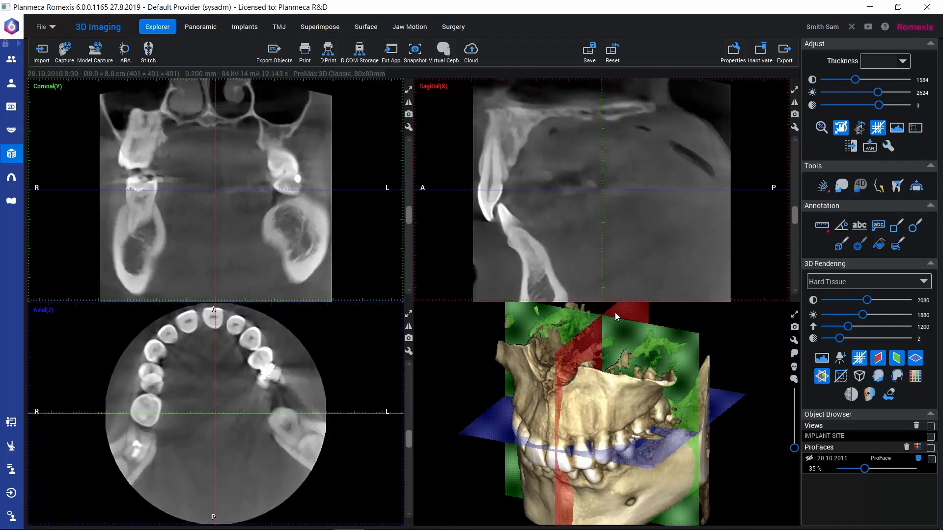